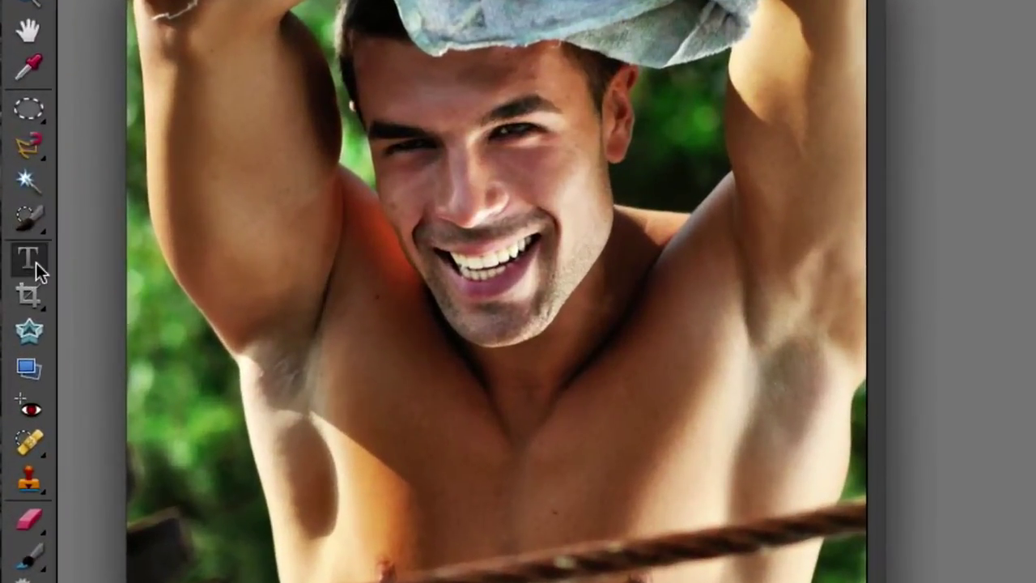
Select the Horizontal Type tool and set its text colour to blue #5a81b8.
click(35, 262)
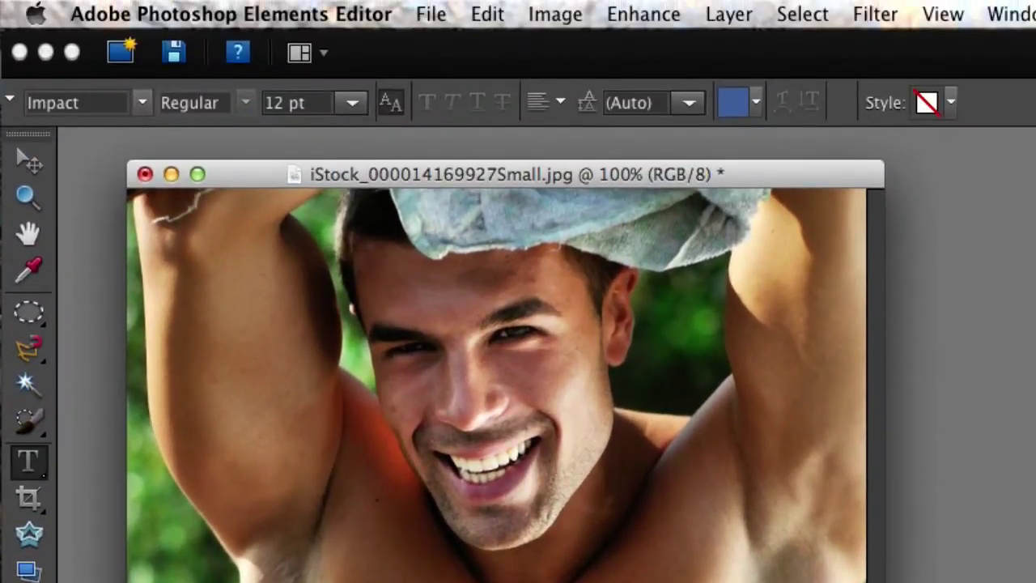
click(756, 104)
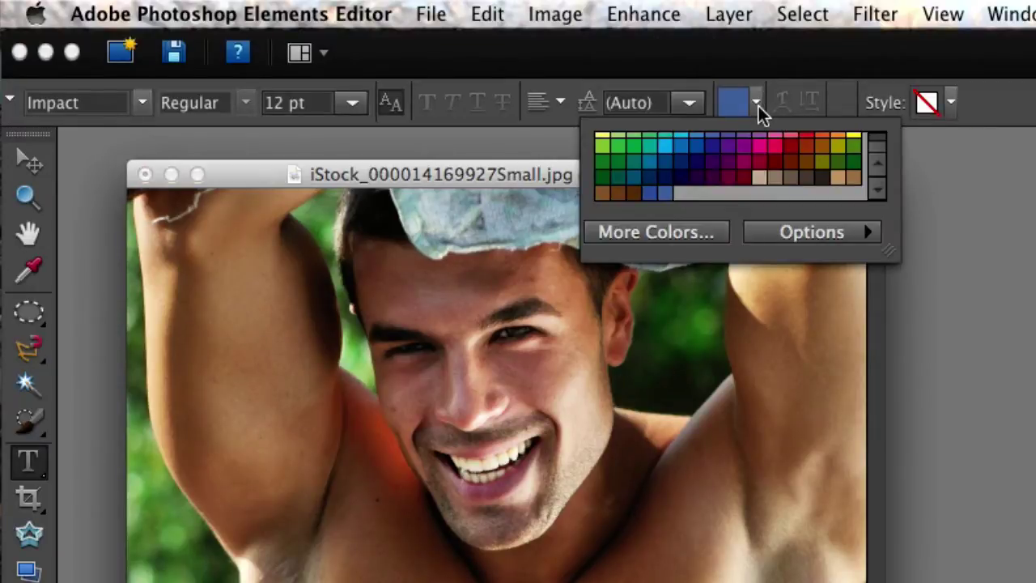
click(648, 234)
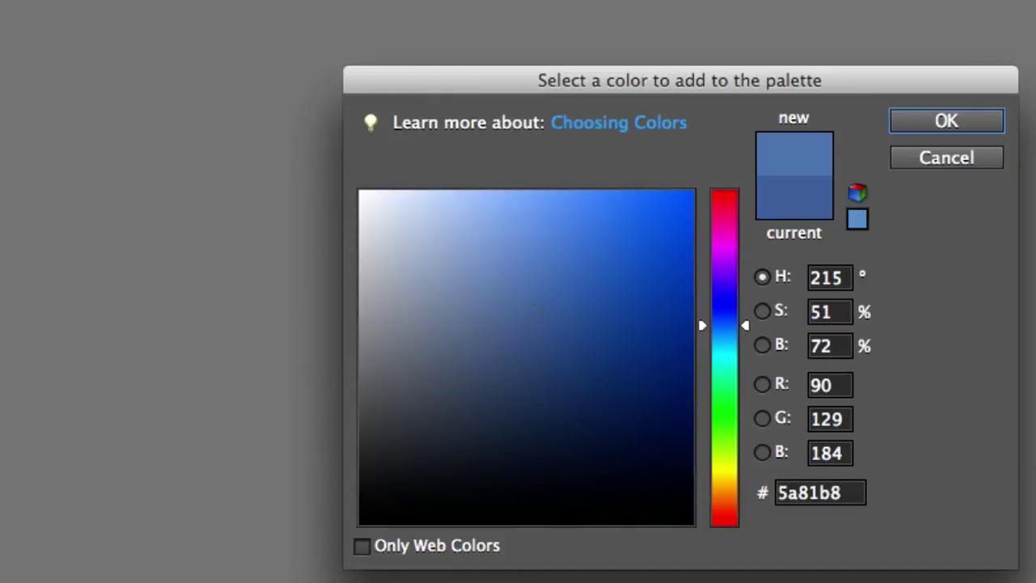
click(946, 121)
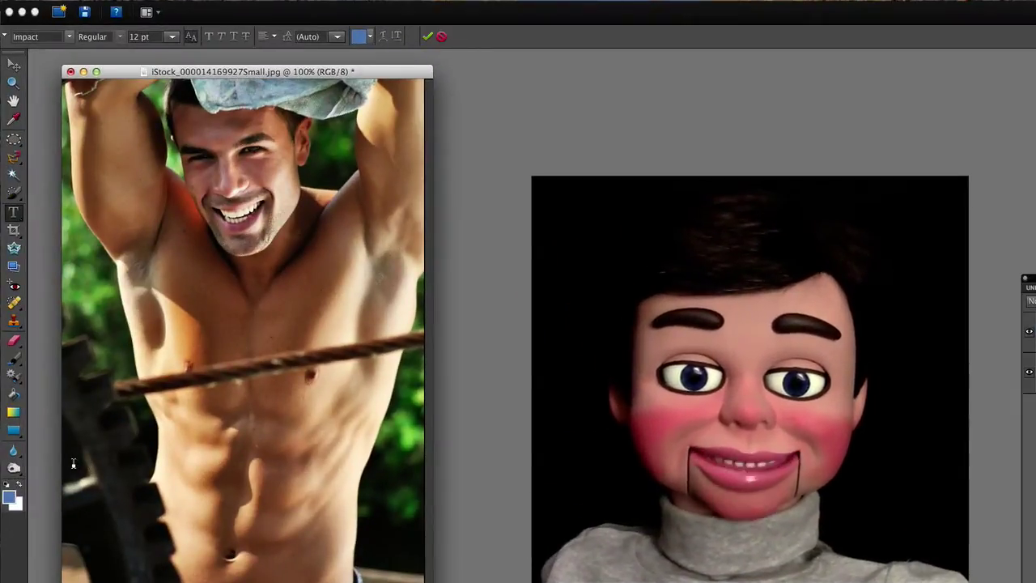
Type 'Design by InfoPuppet' on the photo and commit it by switching to the Move tool.
text(Design)
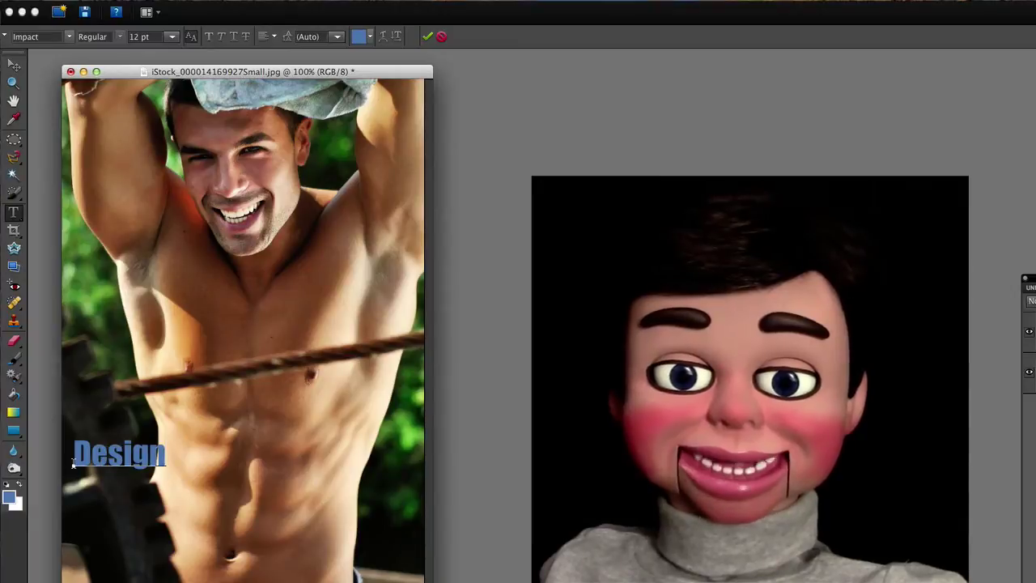
text( by Info)
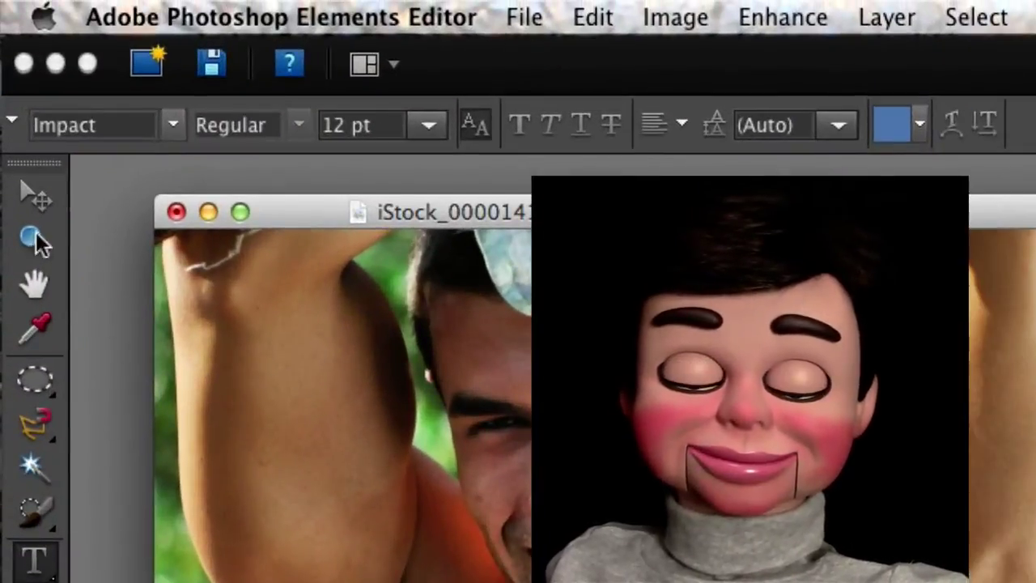
click(34, 194)
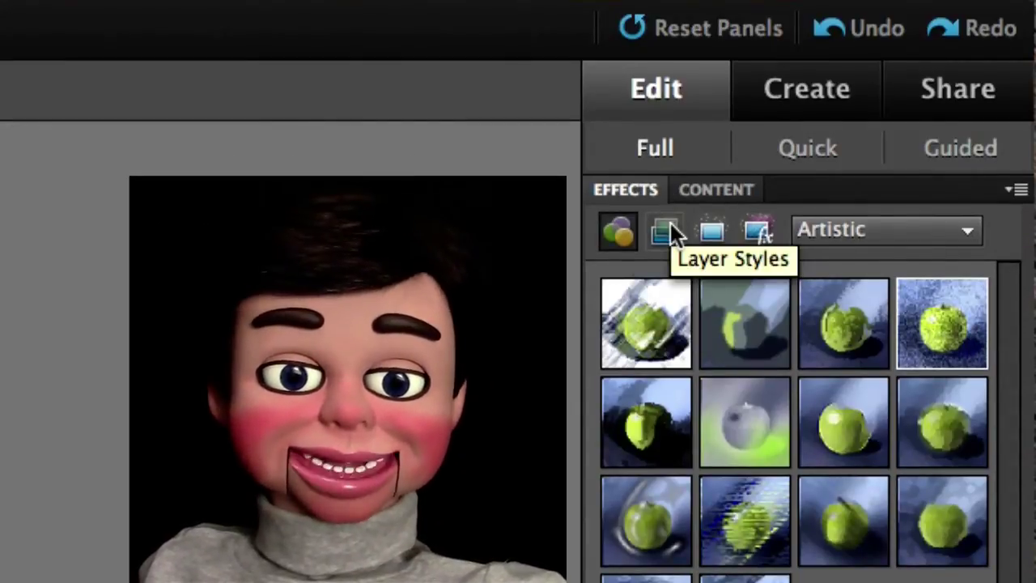
Switch the Effects panel to Layer Styles and choose the Wow Neon category.
click(668, 231)
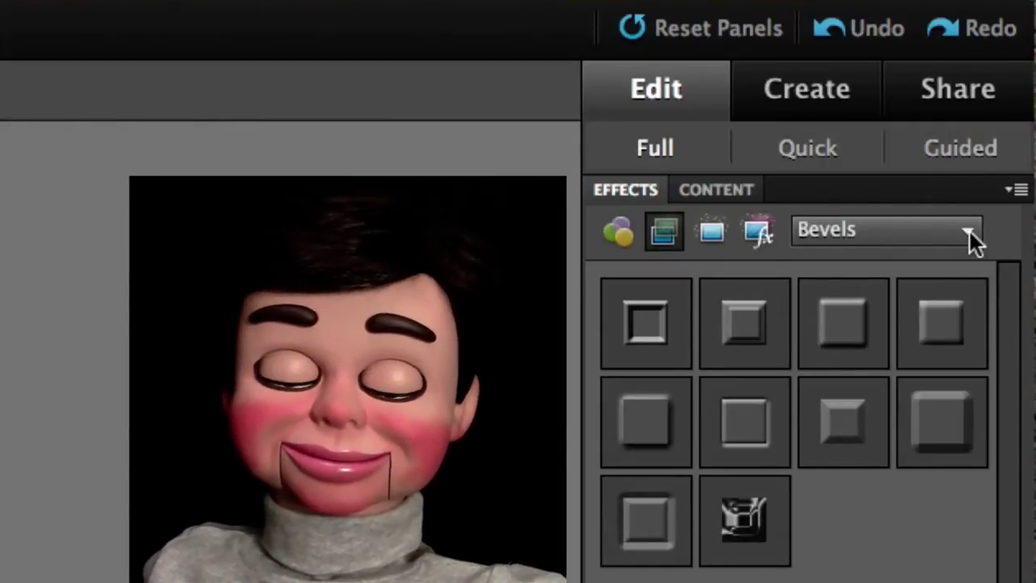
click(970, 232)
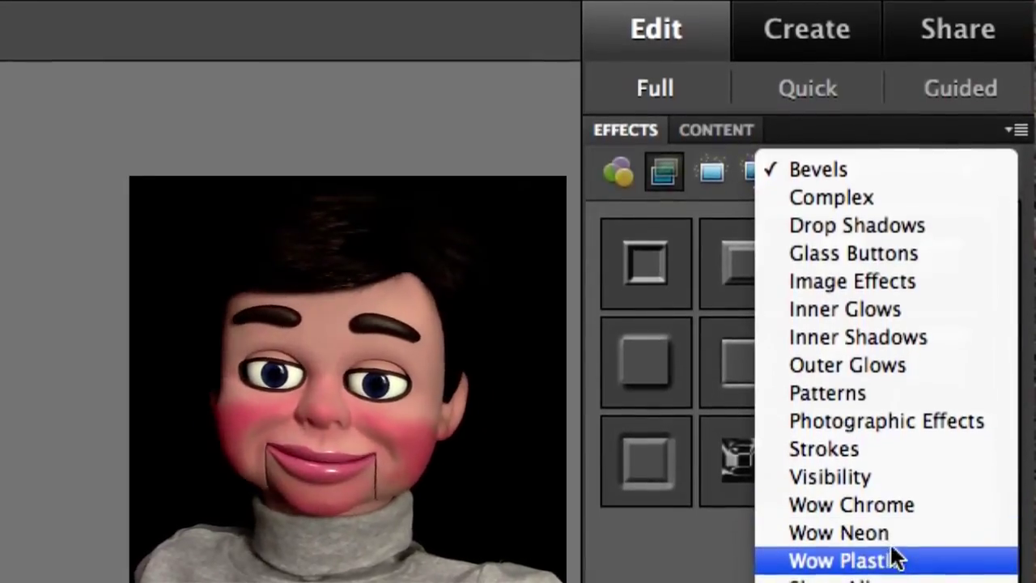
click(893, 544)
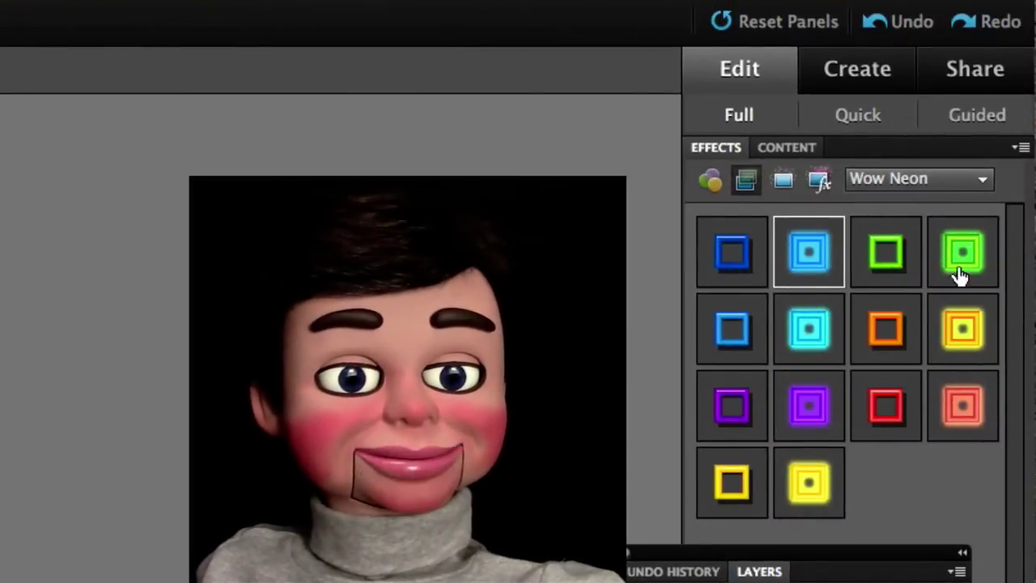
Change the layer style category from Wow Neon to Bevels.
click(980, 180)
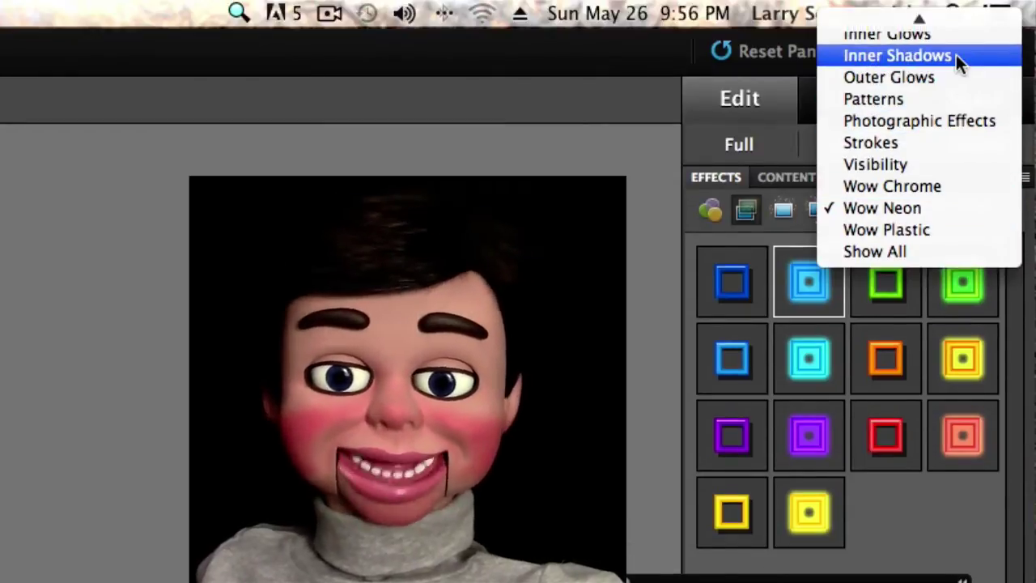
mouse_move(948, 32)
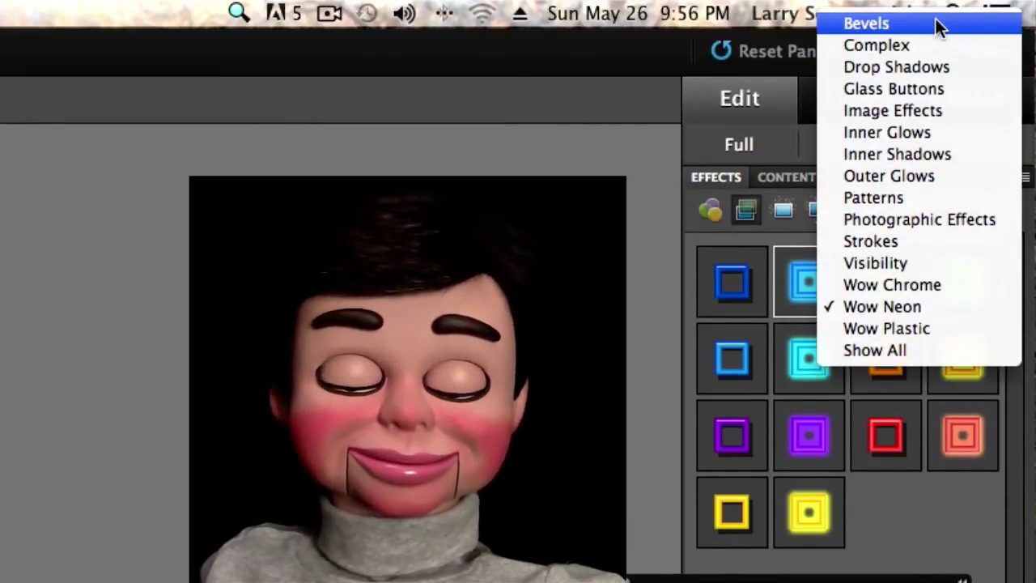
click(936, 26)
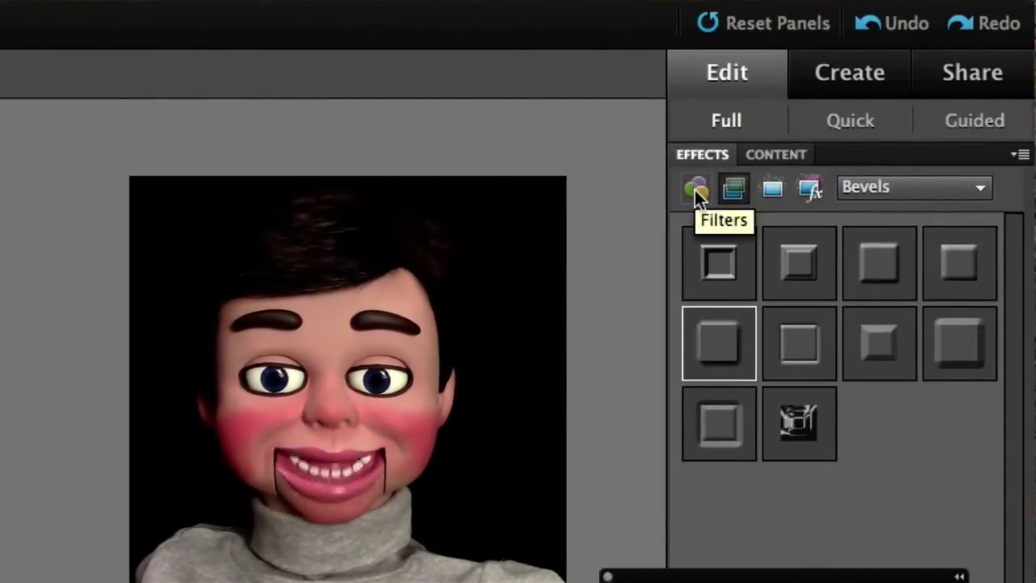
Drag a grainy Artistic filter onto the text and accept simplifying the type layer.
click(695, 193)
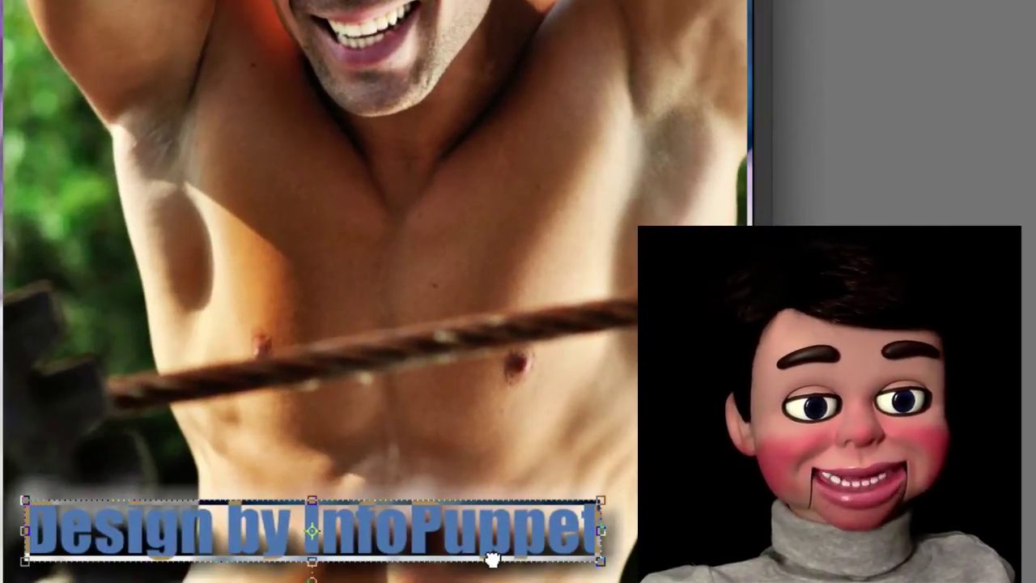
drag(492, 558, 492, 558)
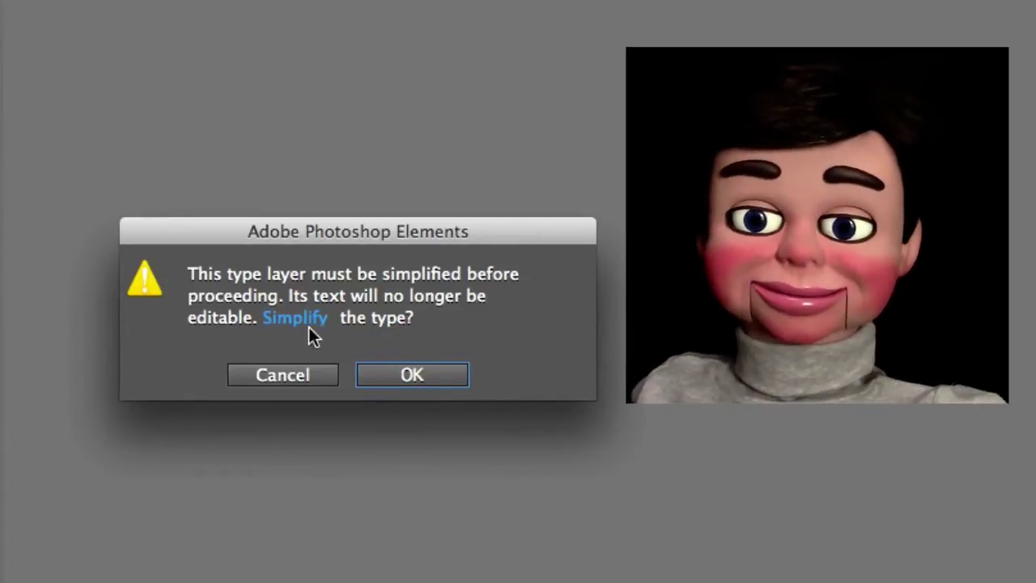
click(433, 374)
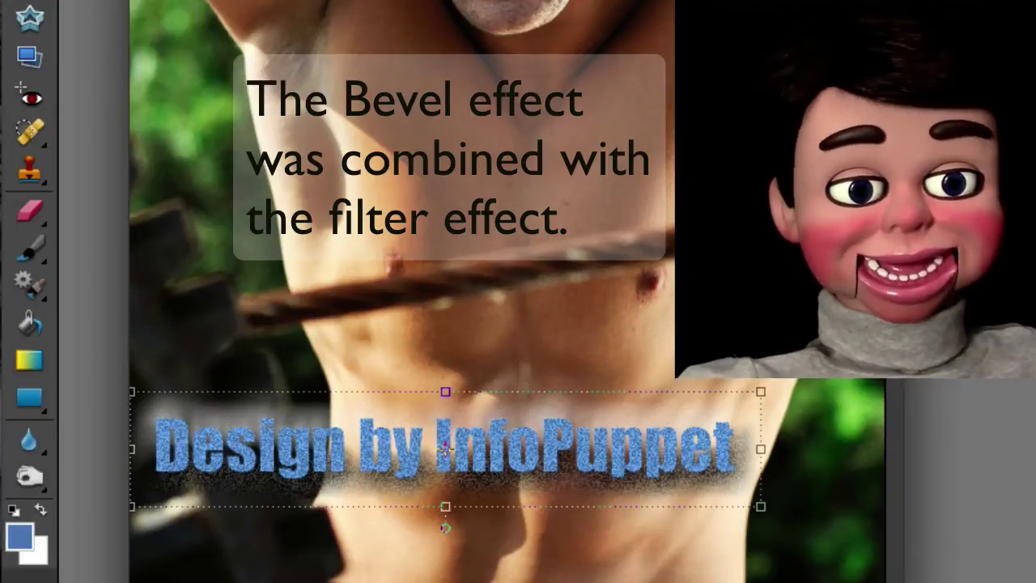
Undo the grainy filter with Ctrl+Z and confirm both Simplify prompts.
key(ctrl+z)
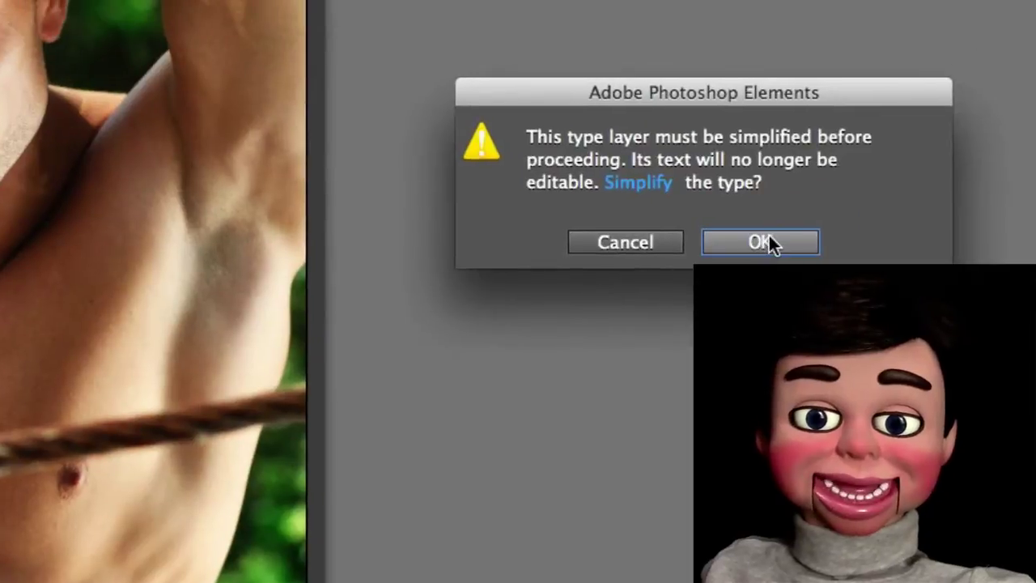
click(770, 240)
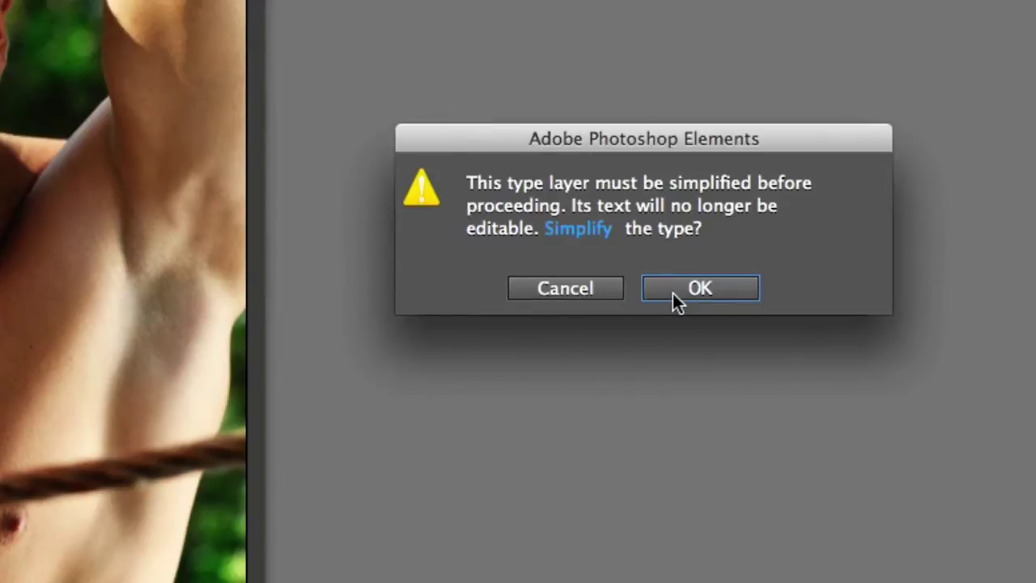
click(673, 293)
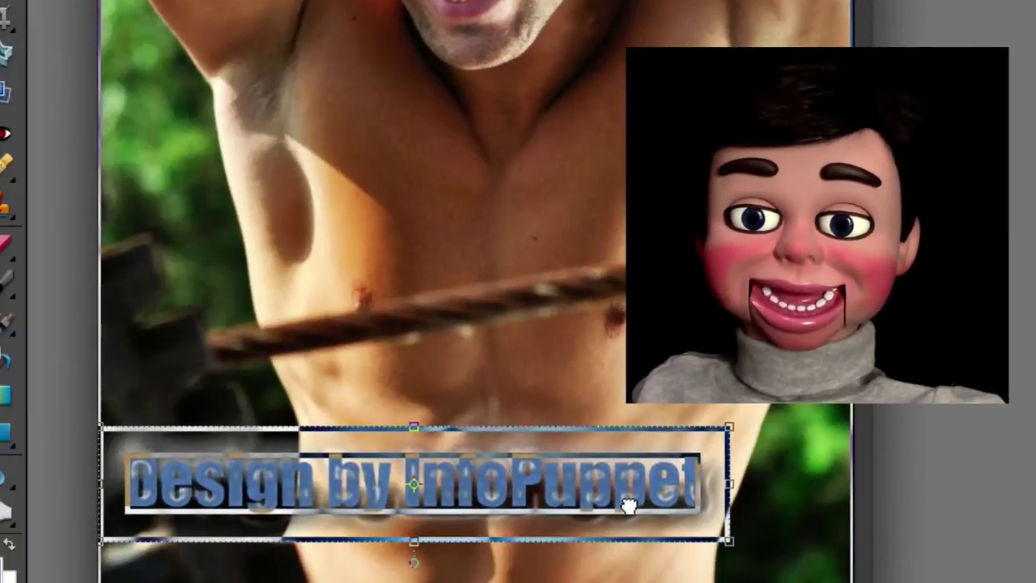
Try a scribbled Artistic filter, then apply the fourth Texture filter to the text.
drag(628, 505, 629, 511)
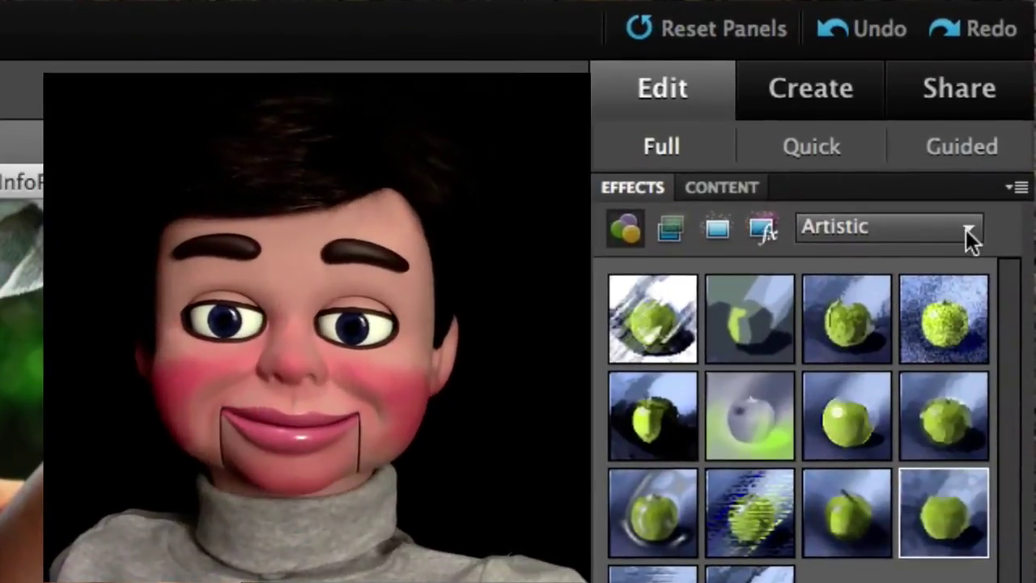
click(966, 229)
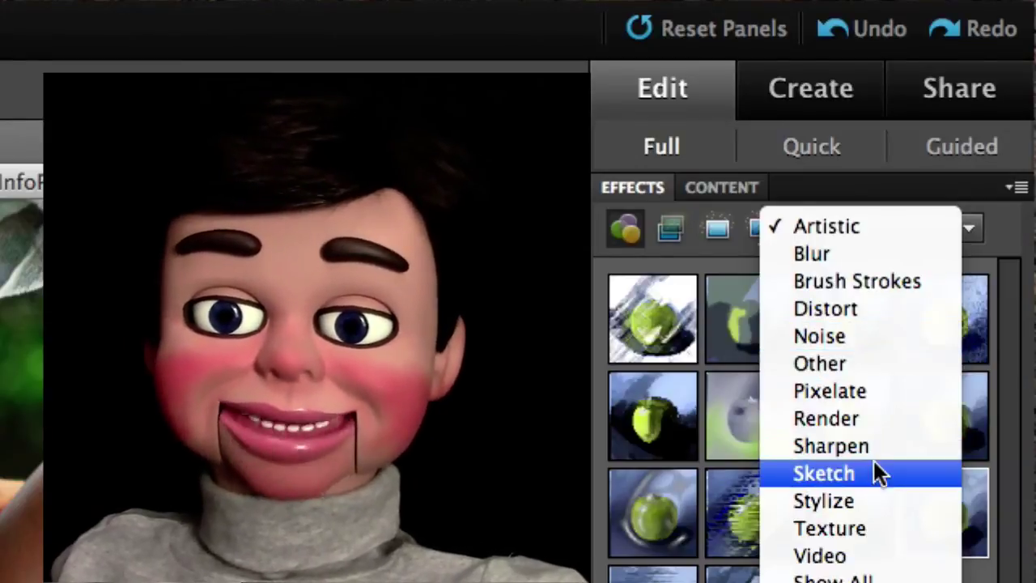
click(853, 529)
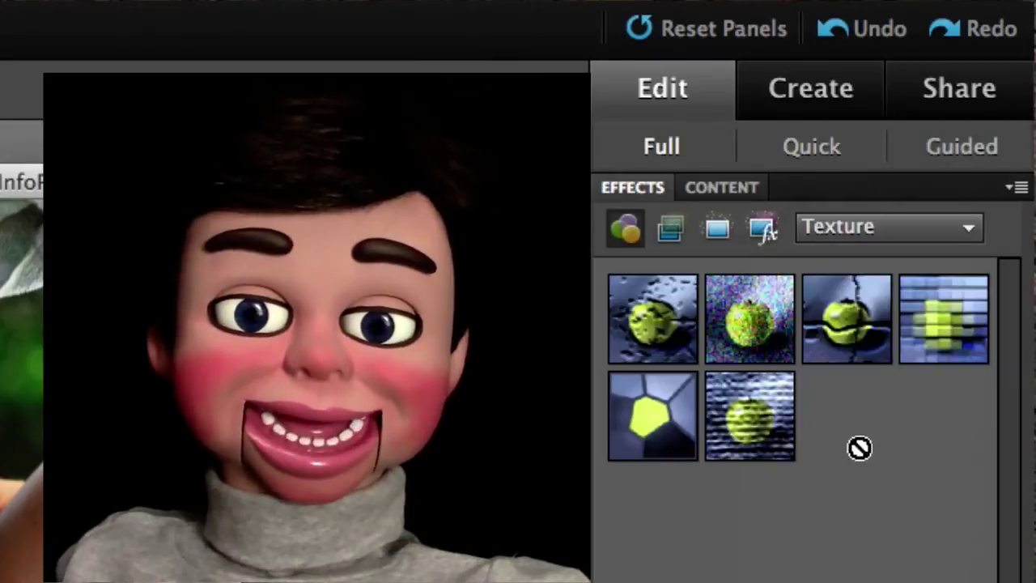
double_click(944, 312)
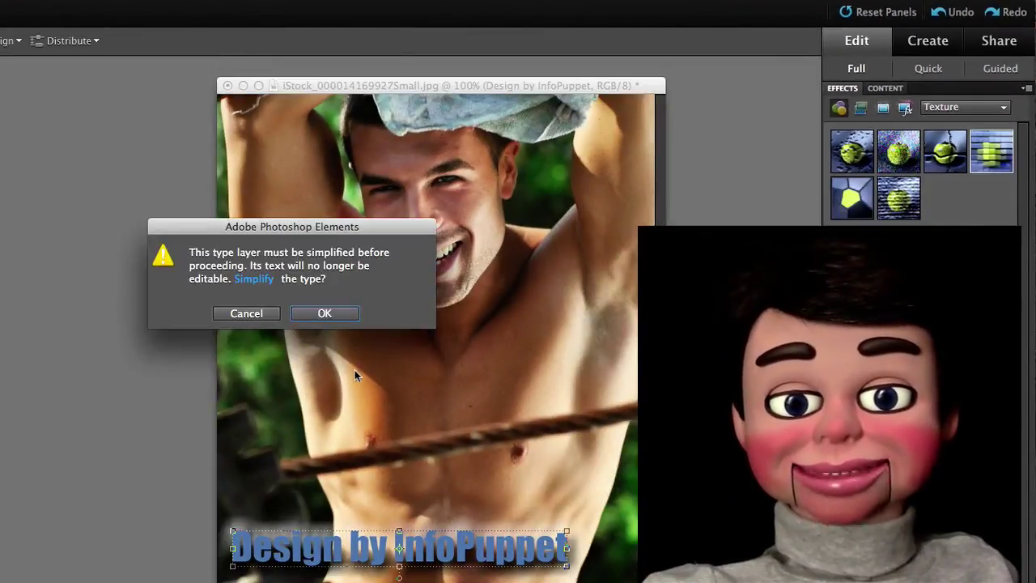
Undo the Texture filter, apply a grey embossed Stylize filter instead, and nudge the text down.
click(328, 310)
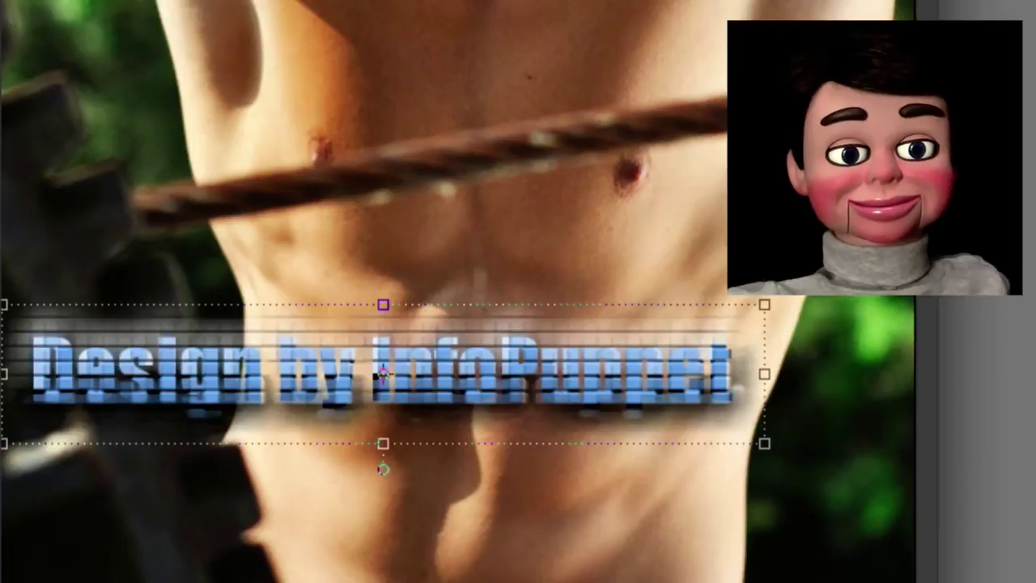
key(super+z)
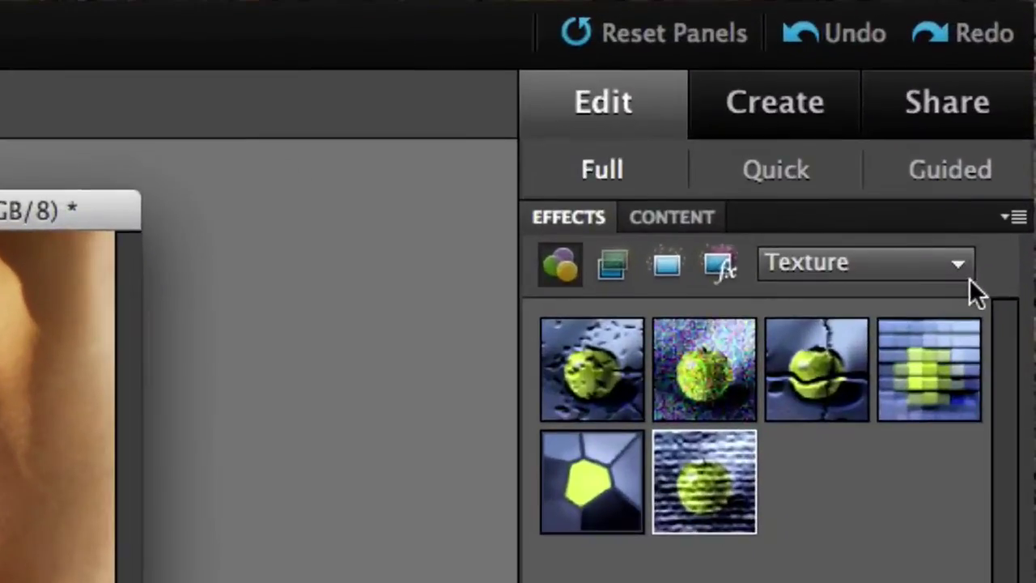
click(1034, 49)
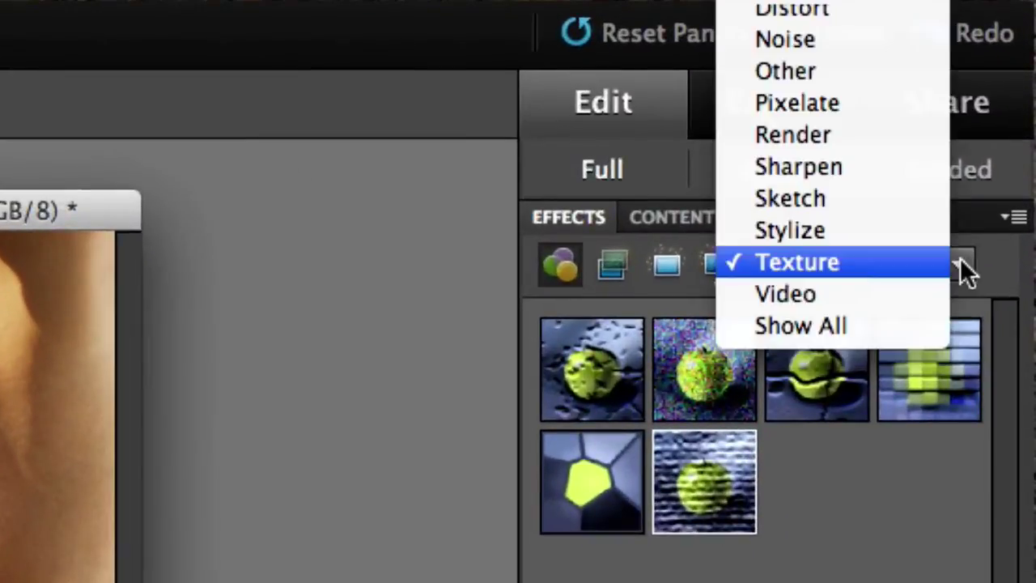
click(876, 231)
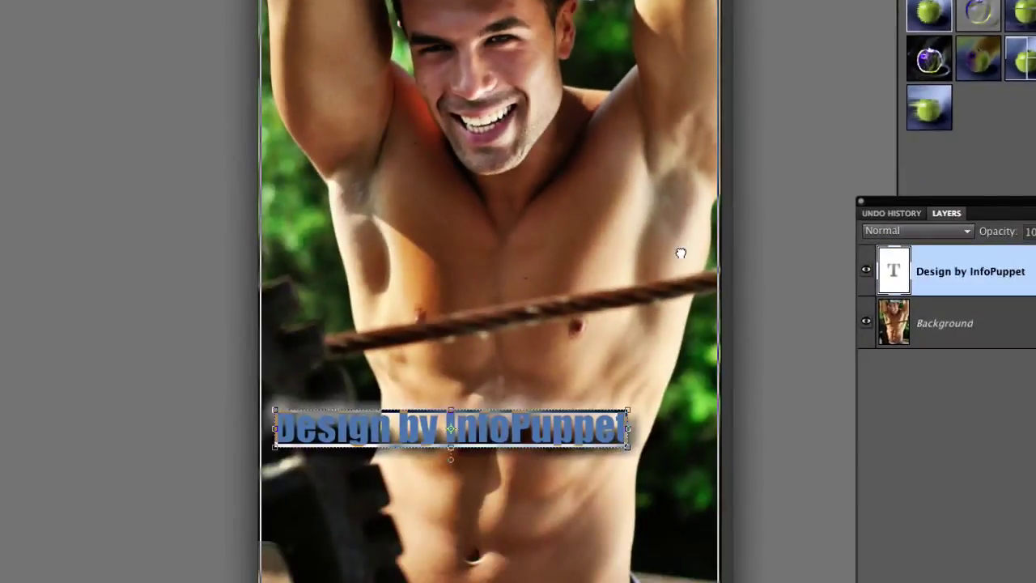
click(534, 425)
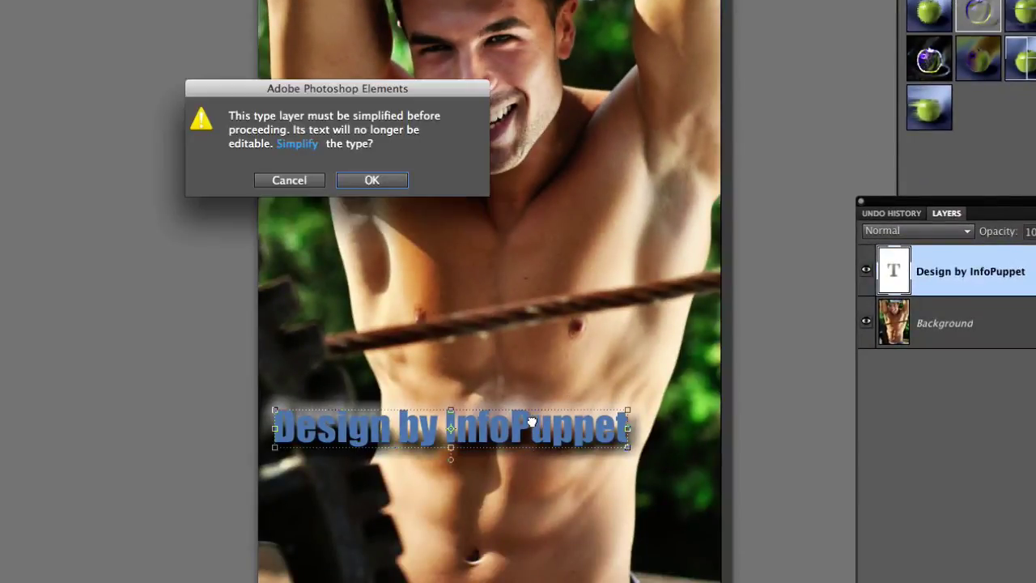
click(368, 178)
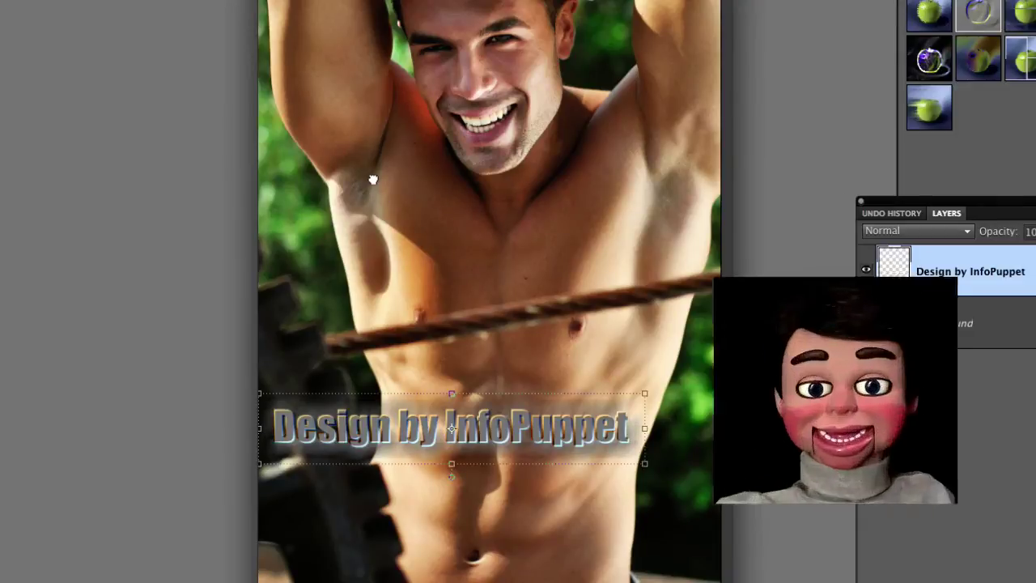
drag(562, 449, 562, 477)
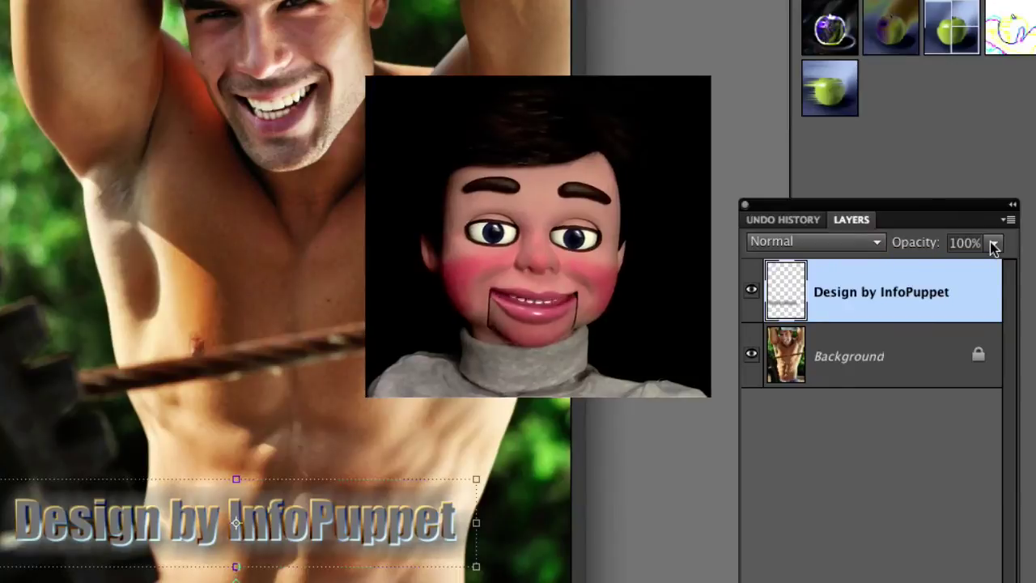
Drag the text layer's Opacity slider in the Layers panel down to 39%.
click(1034, 230)
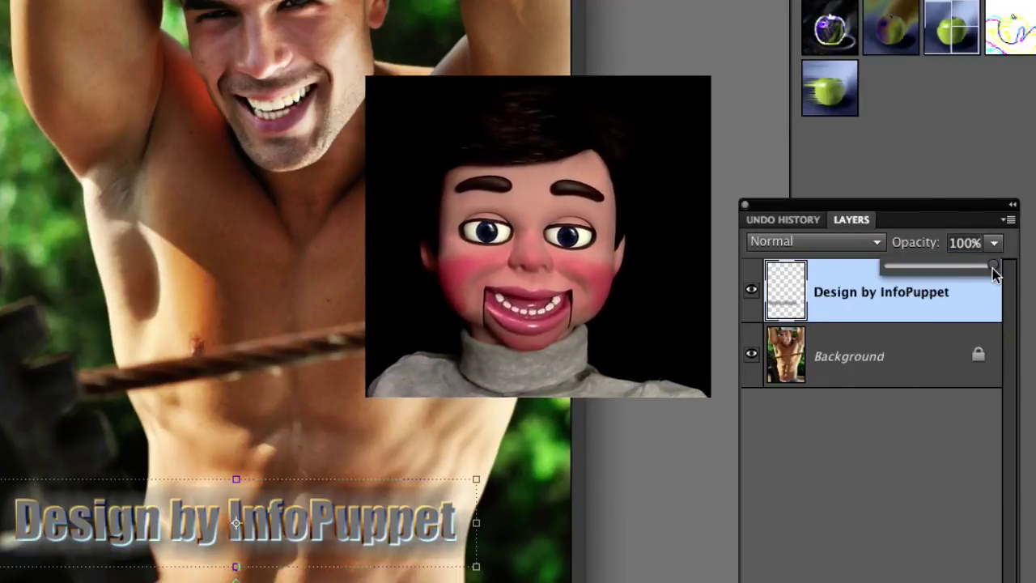
drag(952, 276, 929, 277)
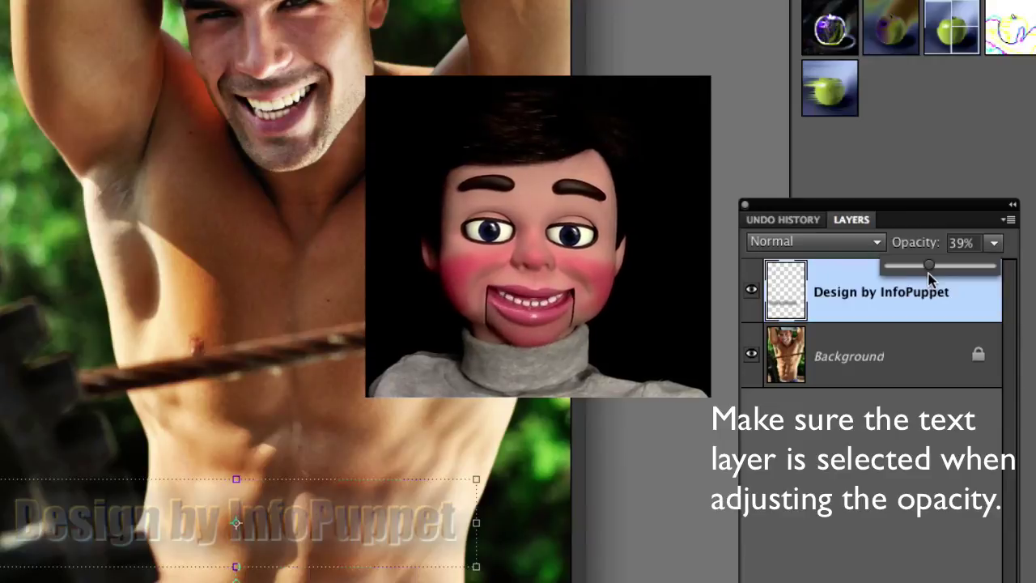